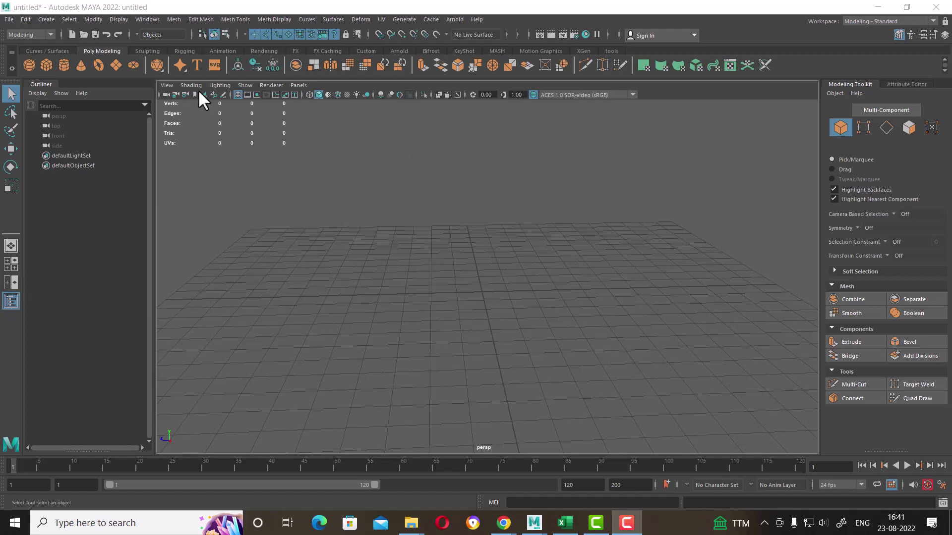
Step: Import ganesh ji.obj into the Maya scene from the pasted ganesh ji folder path
left_click(8, 18)
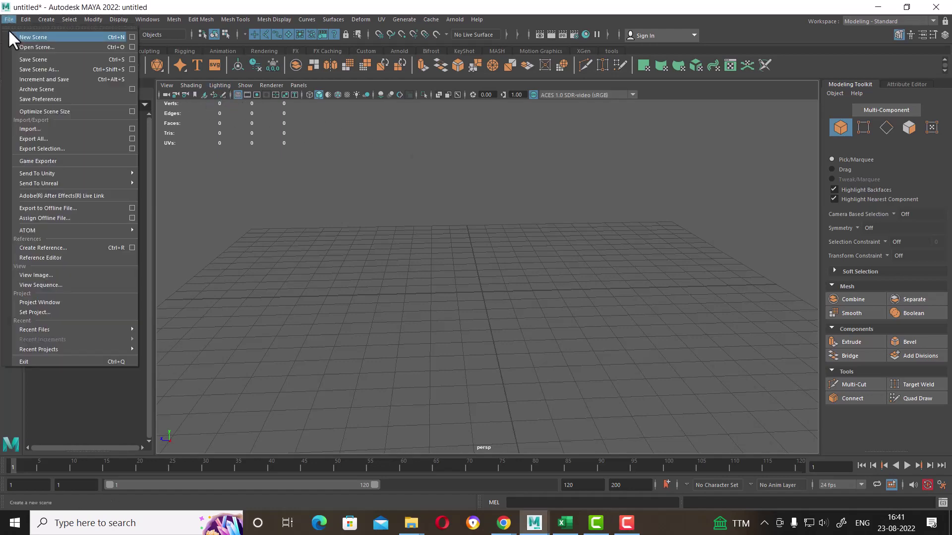
left_click(90, 127)
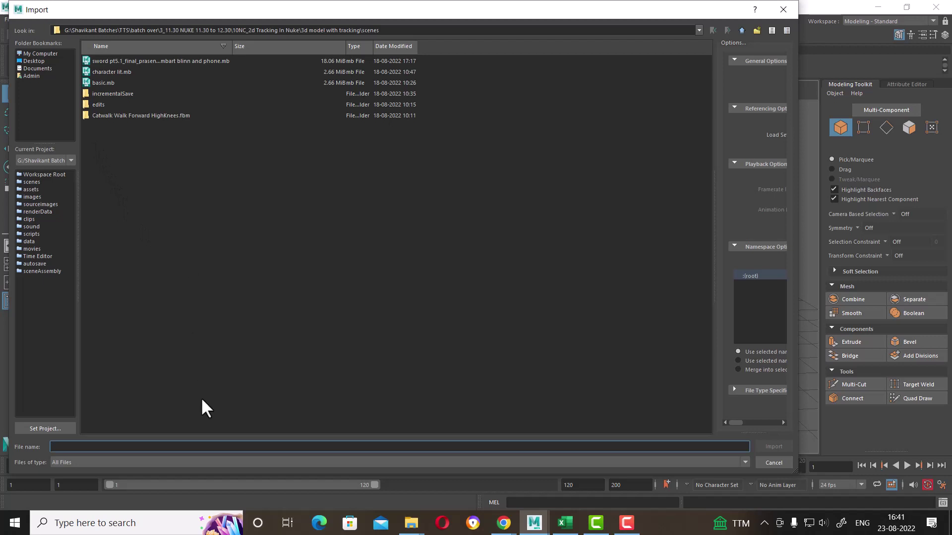
type("G:\\Shavikant Batches\\MWF\\zbrush work\\ganesh ji")
key("Return")
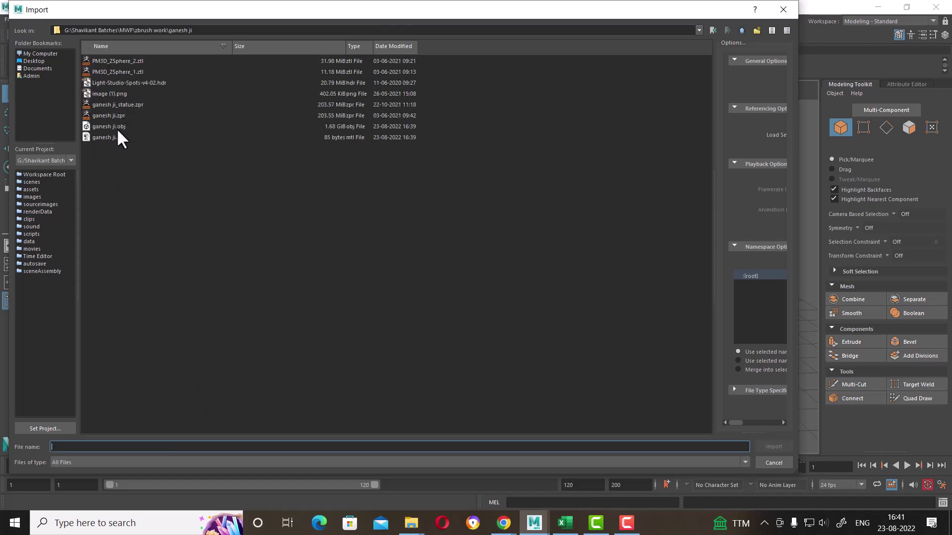
left_click(109, 126)
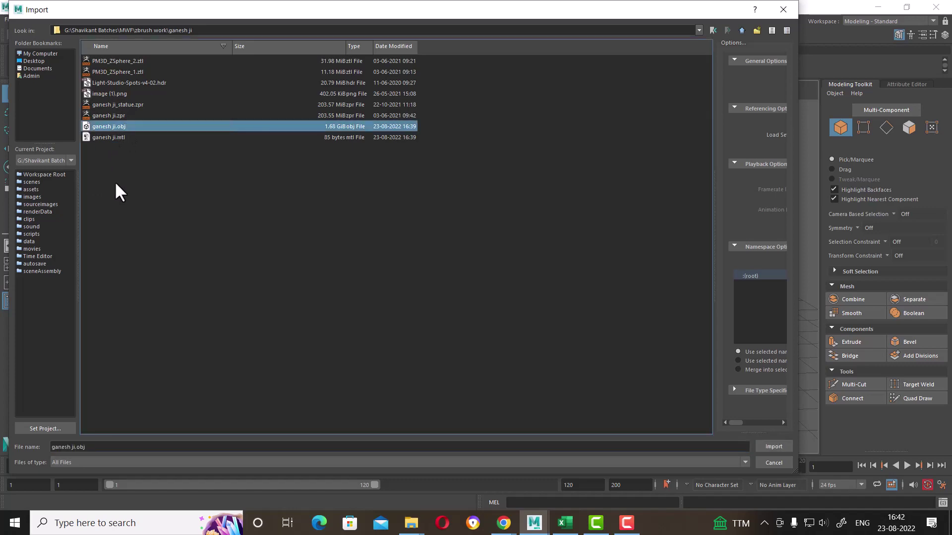
double_click(100, 127)
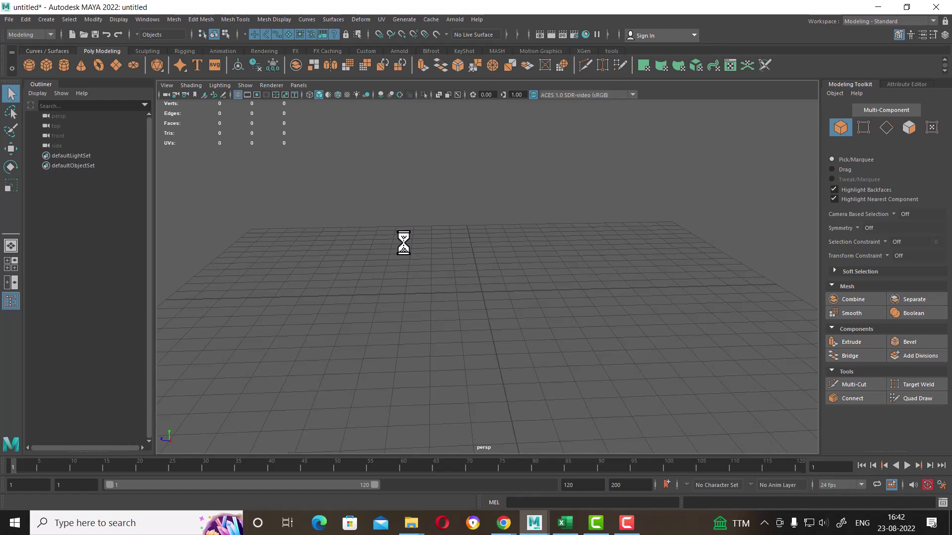
mouse_move(410, 522)
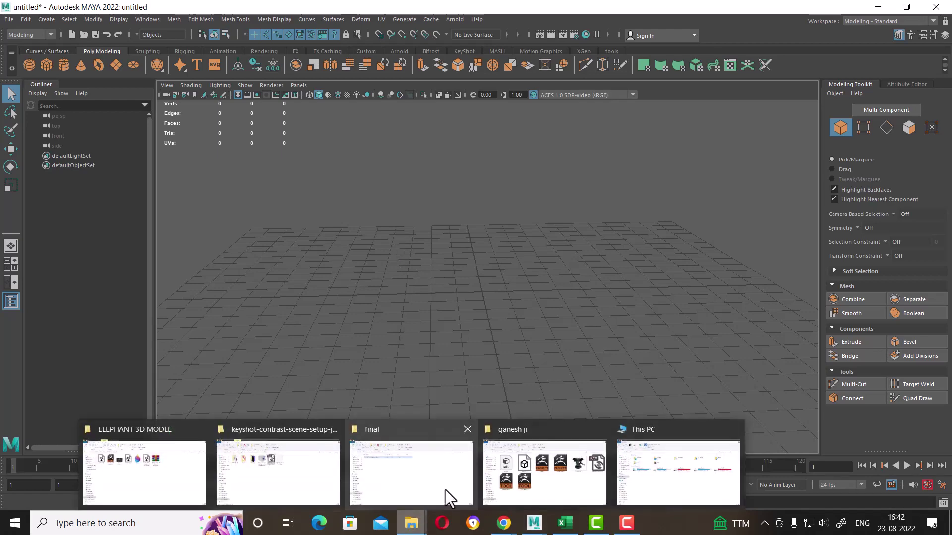
Step: Open the ganesh ji_statue project in ZBrush from the ganesh ji Explorer window
left_click(543, 478)
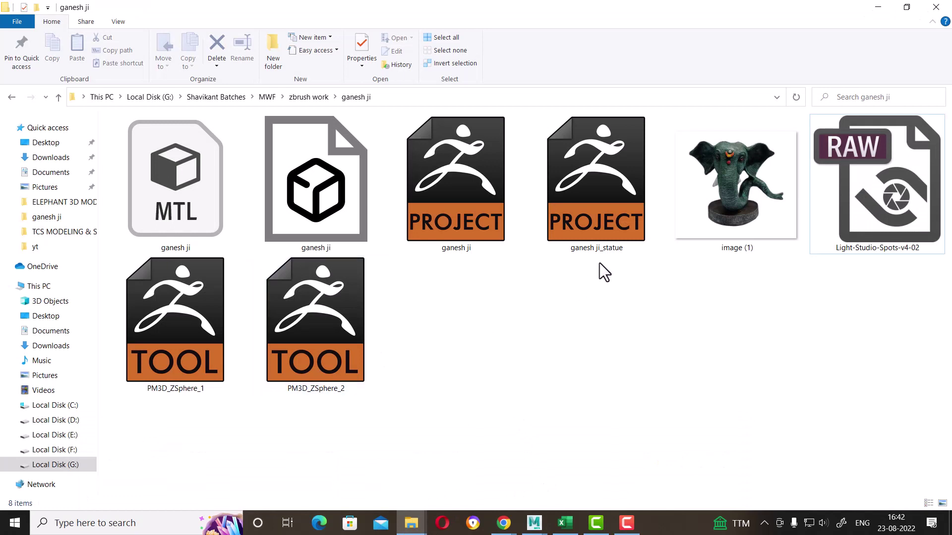
double_click(599, 209)
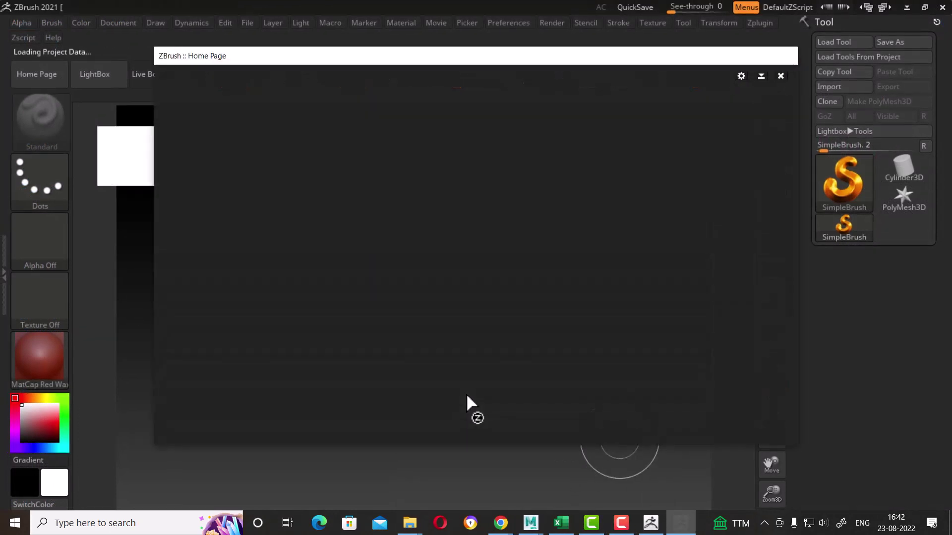
Step: Close the Home Page and LightBox, then frame the statue in a front view
left_click(779, 76)
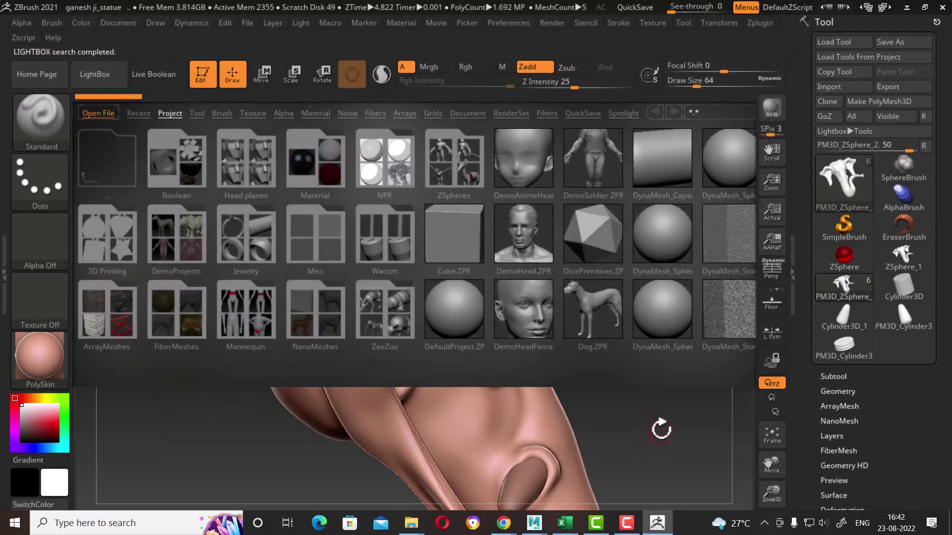
key("comma")
mouse_move(672, 414)
left_mouse_down()
mouse_move(641, 415)
mouse_move(665, 386)
mouse_move(661, 337)
left_mouse_up()
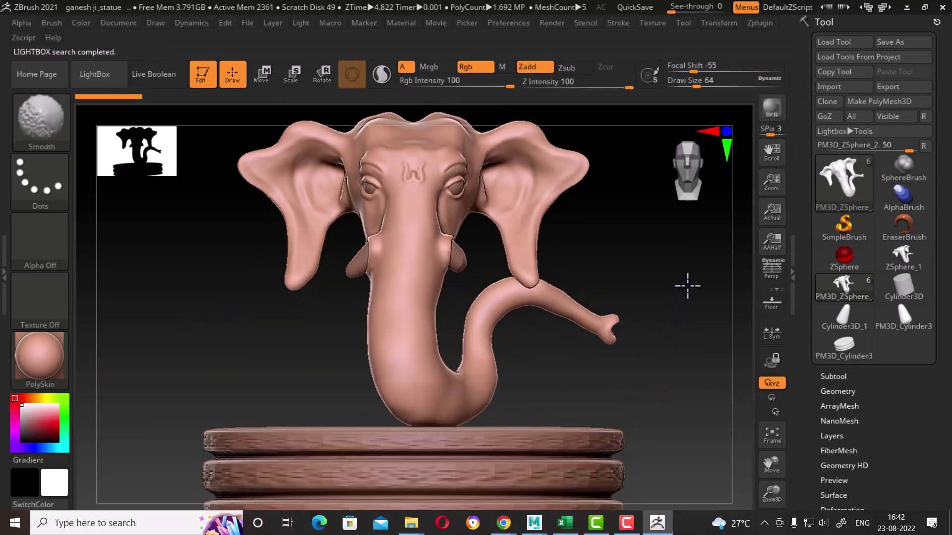
key("f")
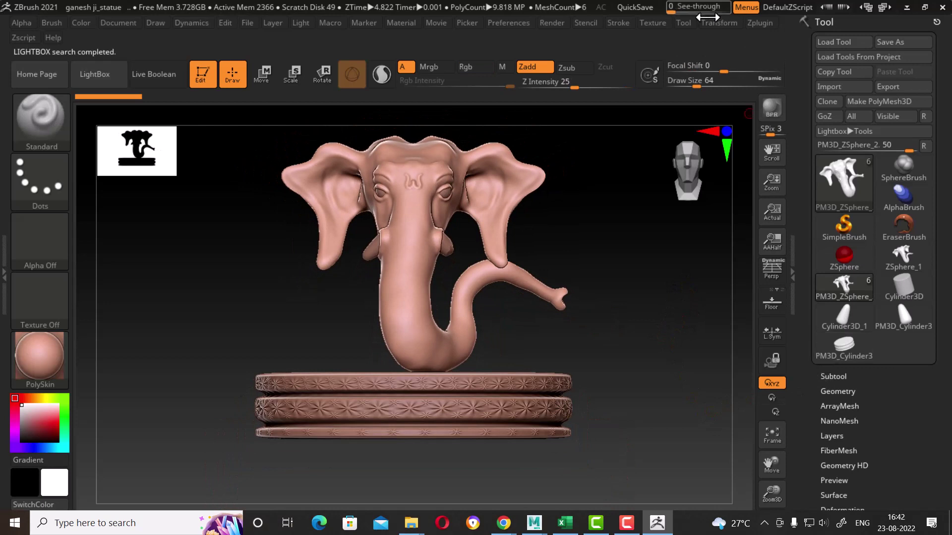
left_click(757, 24)
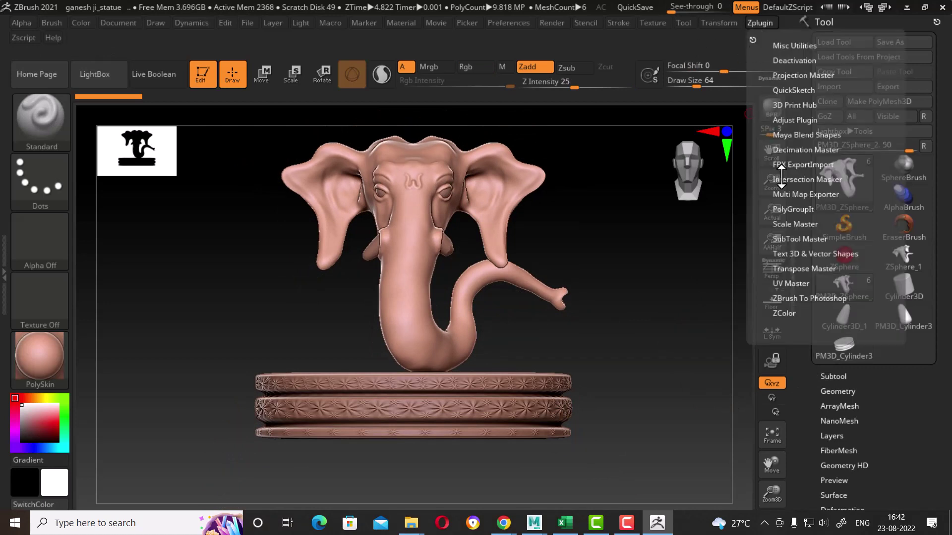
Step: Merge the visible subtools with SubTool Master, deleting the extra subtools
left_click(800, 239)
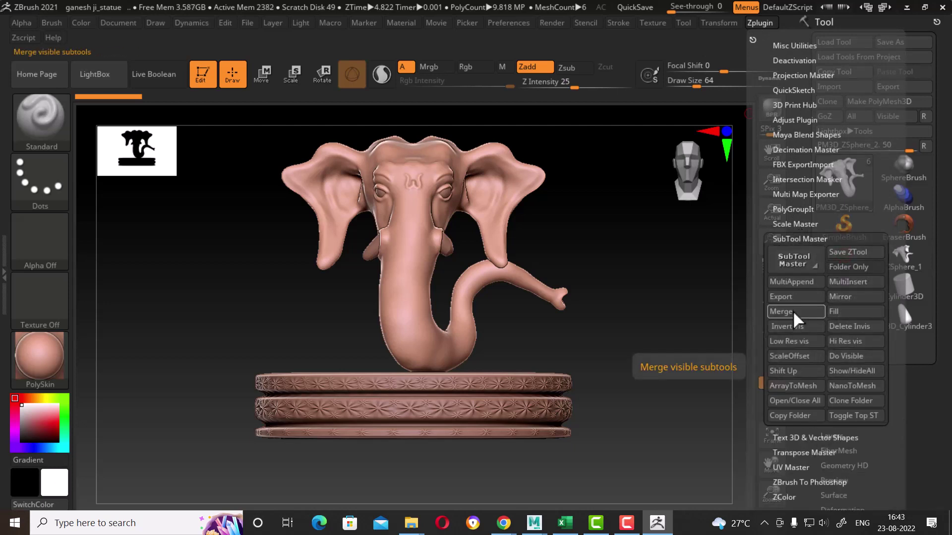
left_click(793, 310)
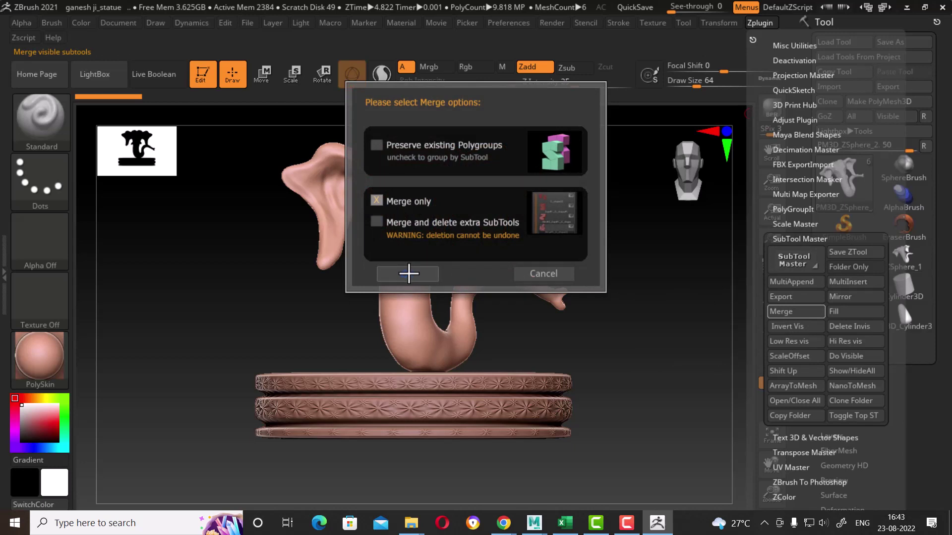
left_click(376, 222)
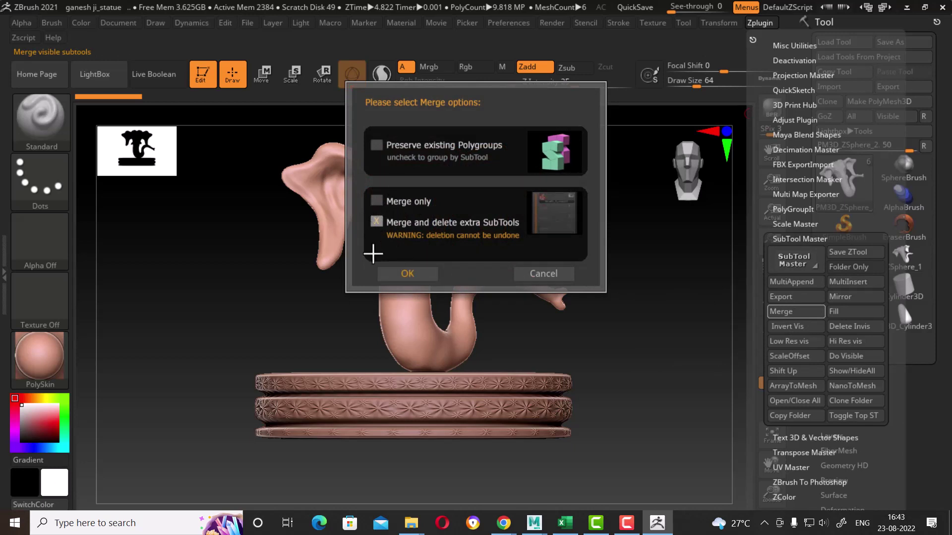
left_click(409, 272)
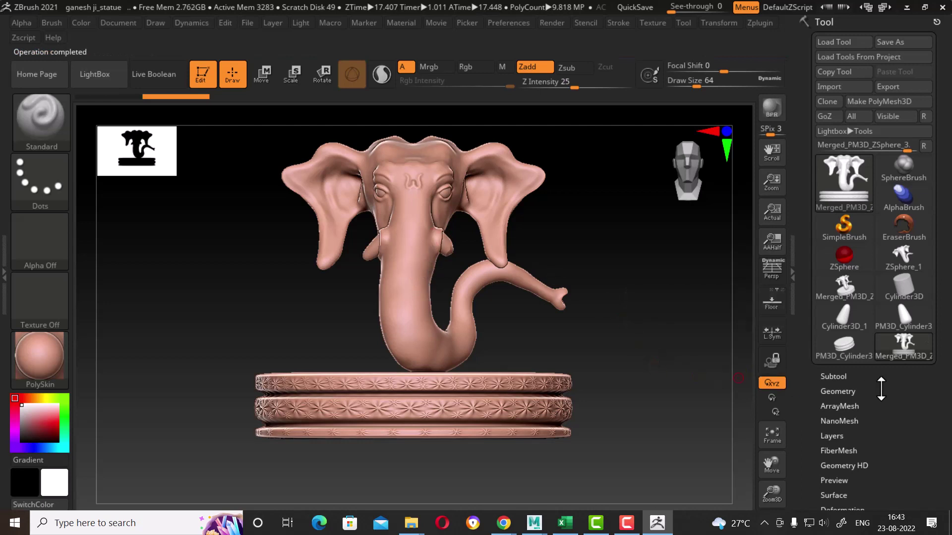
Step: Confirm the single Merged_PM3D_ZSphere_3 subtool in the Subtool list, then expand Decimation Master
left_click(843, 377)
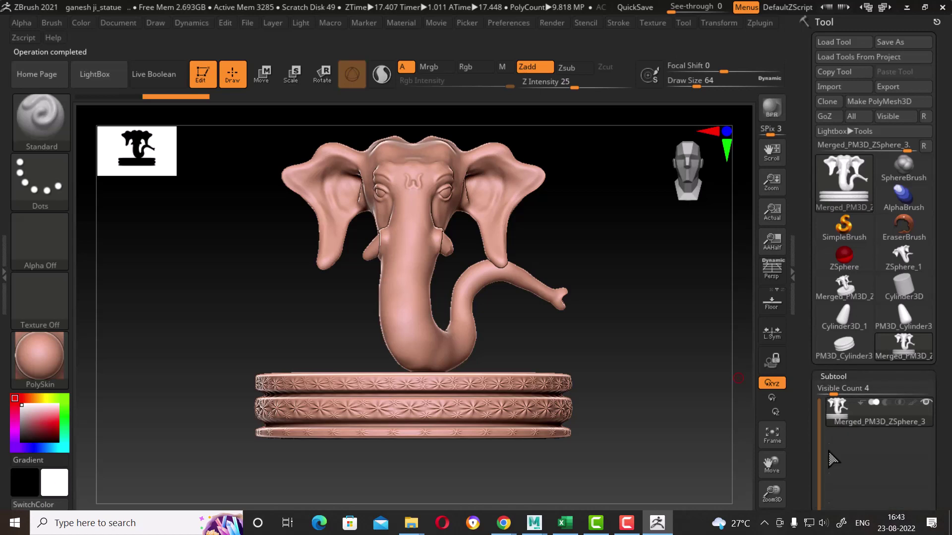
mouse_move(640, 270)
left_mouse_down()
mouse_move(657, 257)
mouse_move(643, 254)
mouse_move(643, 263)
mouse_move(680, 267)
left_mouse_up()
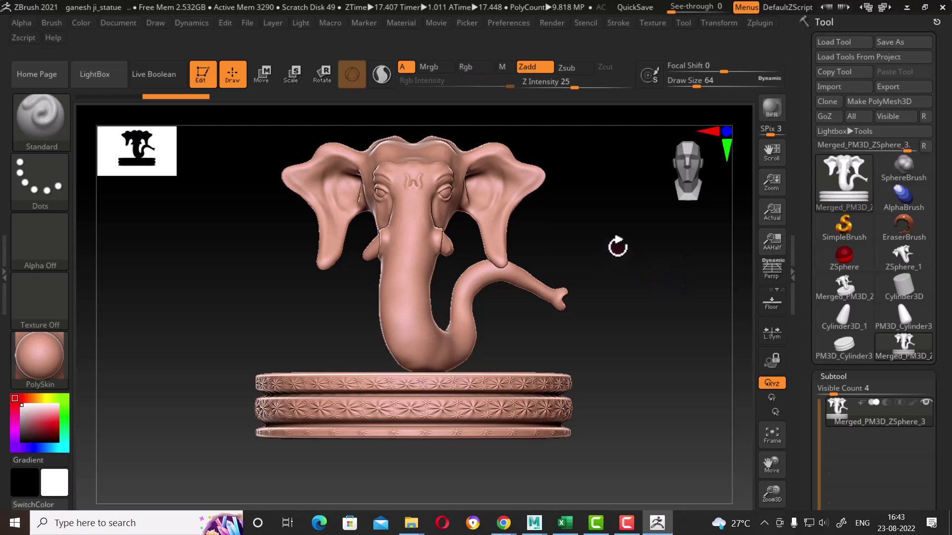
left_click(759, 24)
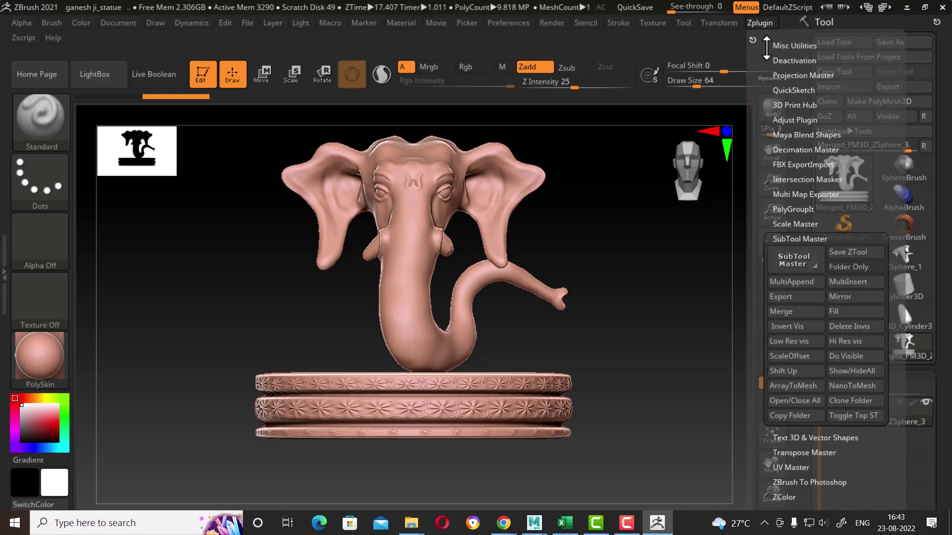
left_click(793, 149)
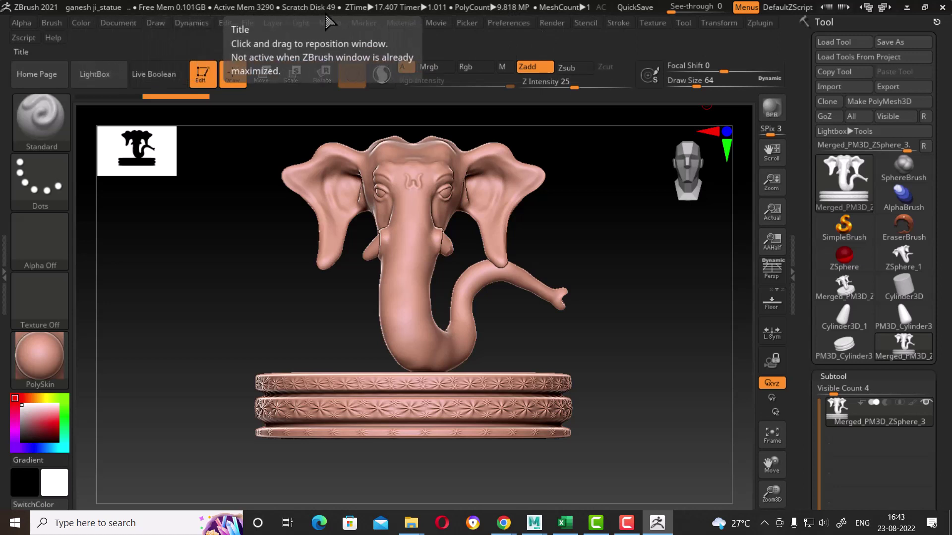
Step: Check the original ganesh ji OBJ's 1.67 GB size in File Explorer
left_click(763, 24)
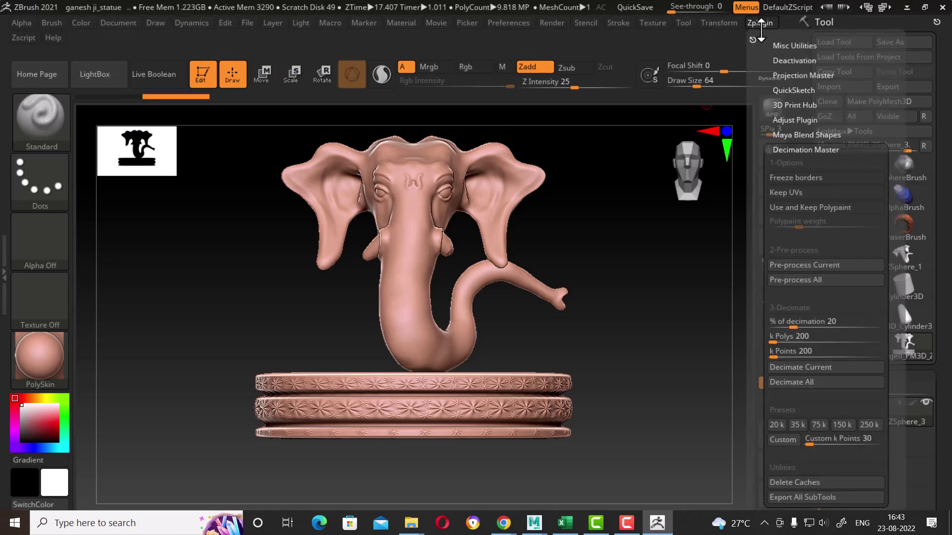
key("alt+Tab")
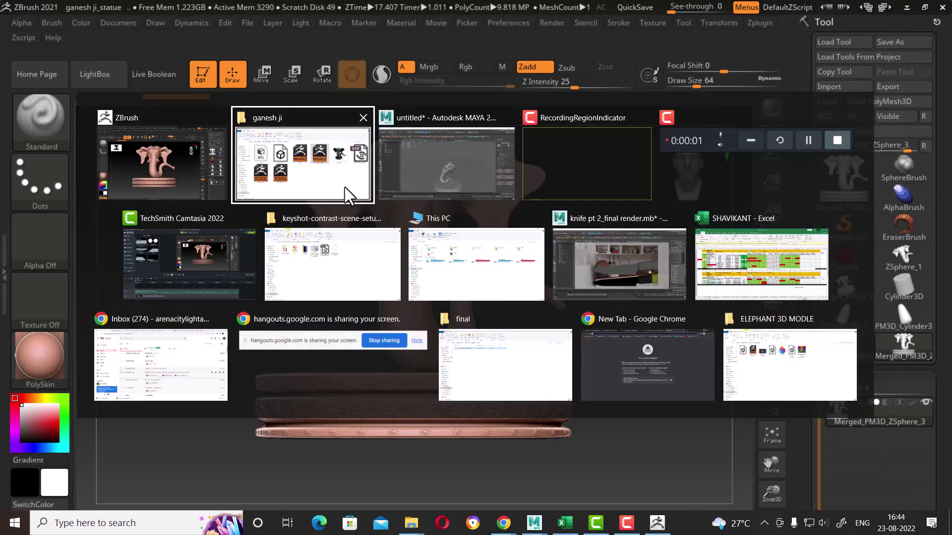
left_click(344, 187)
left_click(321, 212)
right_click(325, 218)
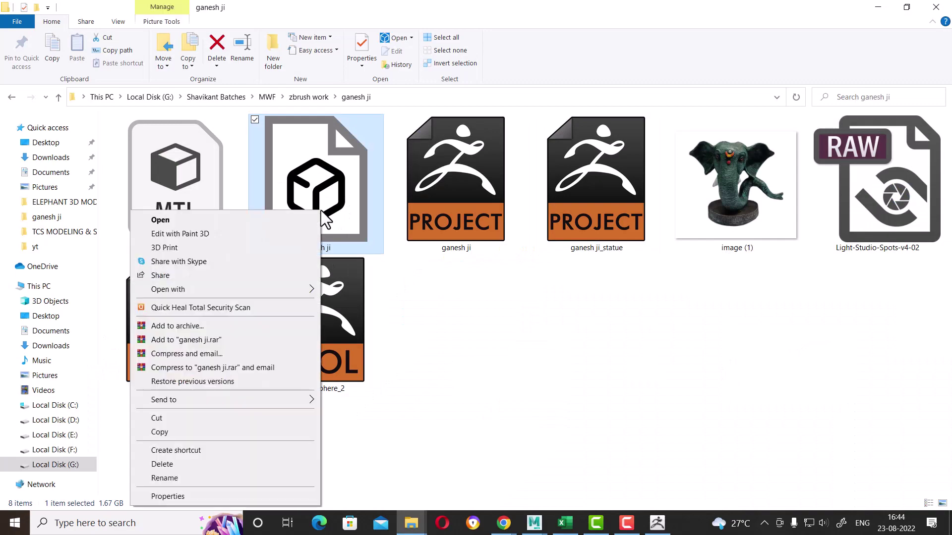
left_click(593, 320)
Step: Back in ZBrush, decimate the merged statue with the Decimation Master 150 k preset
key("alt+Tab")
left_click(370, 183)
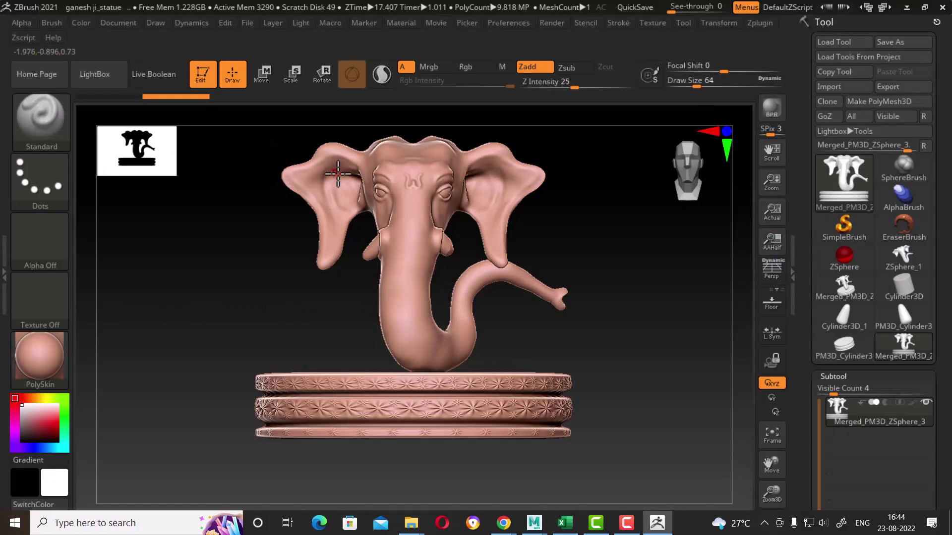
left_click(757, 24)
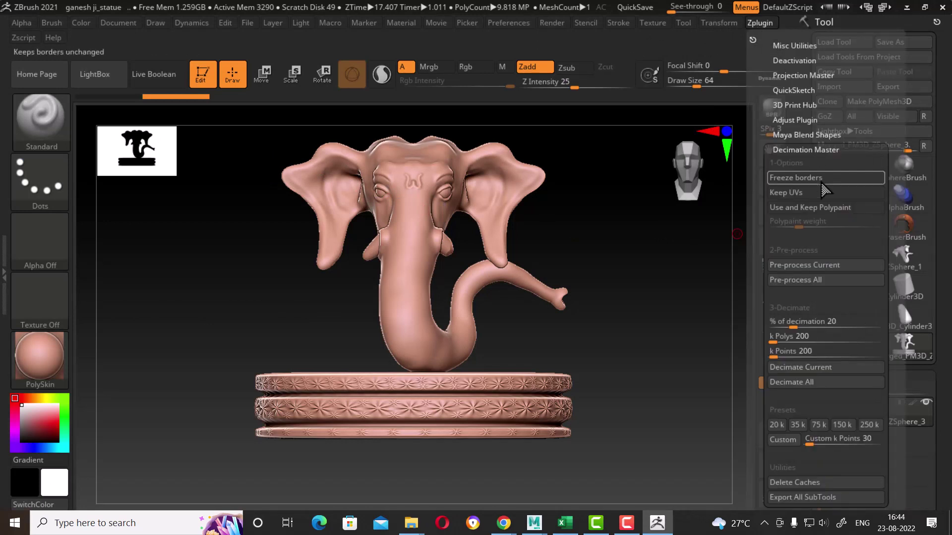
left_click(844, 426)
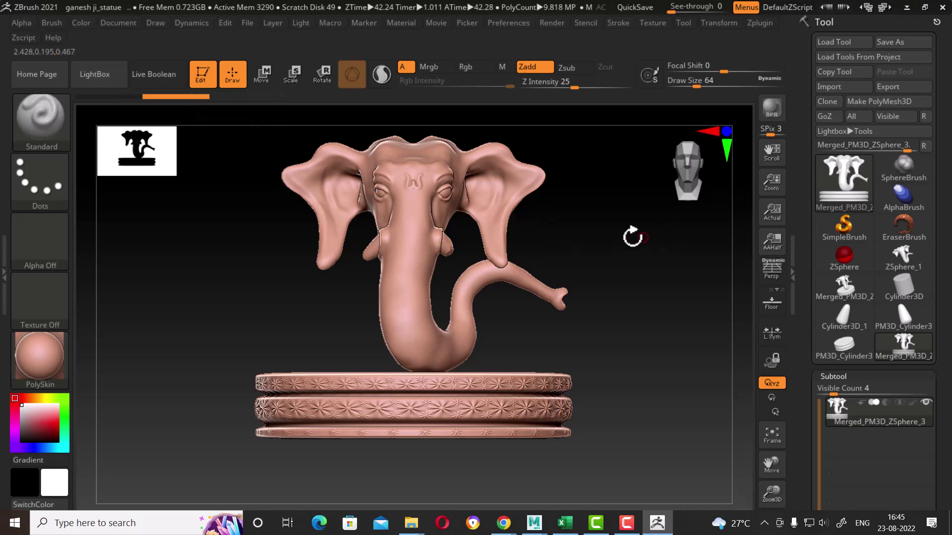
Step: Export the decimated statue via Tool > Export as 'ganesh ji 150k' OBJ beside the original
mouse_move(630, 234)
left_mouse_down()
mouse_move(605, 245)
mouse_move(620, 246)
left_mouse_up()
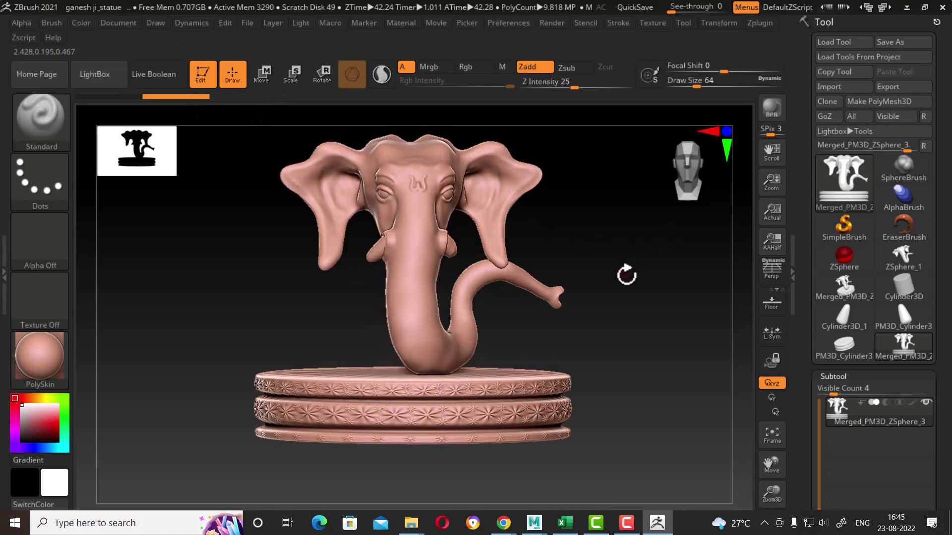
left_click(901, 85)
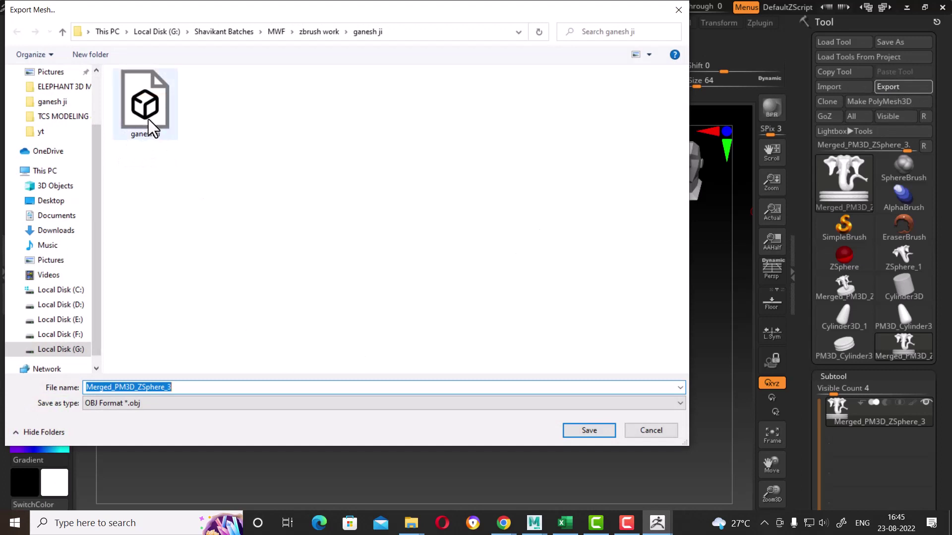
left_click(152, 130)
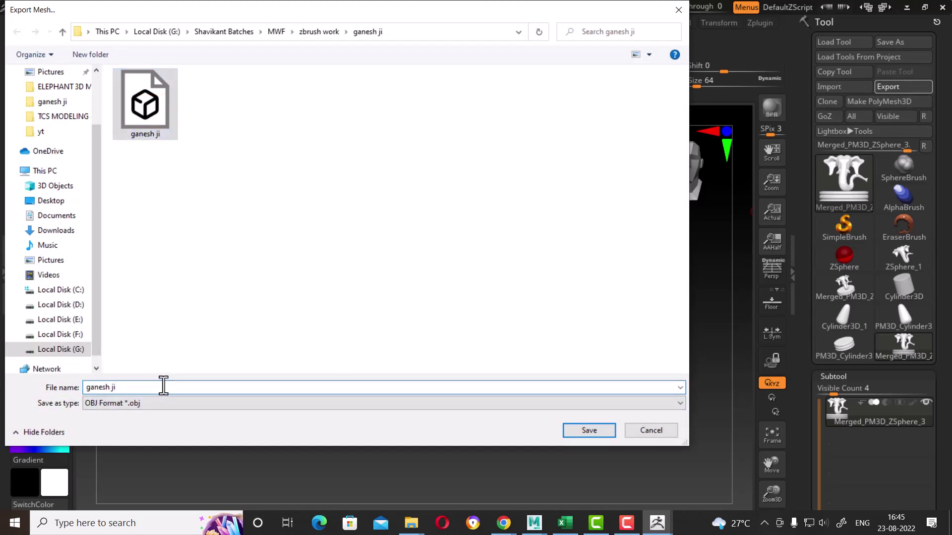
type(" 150")
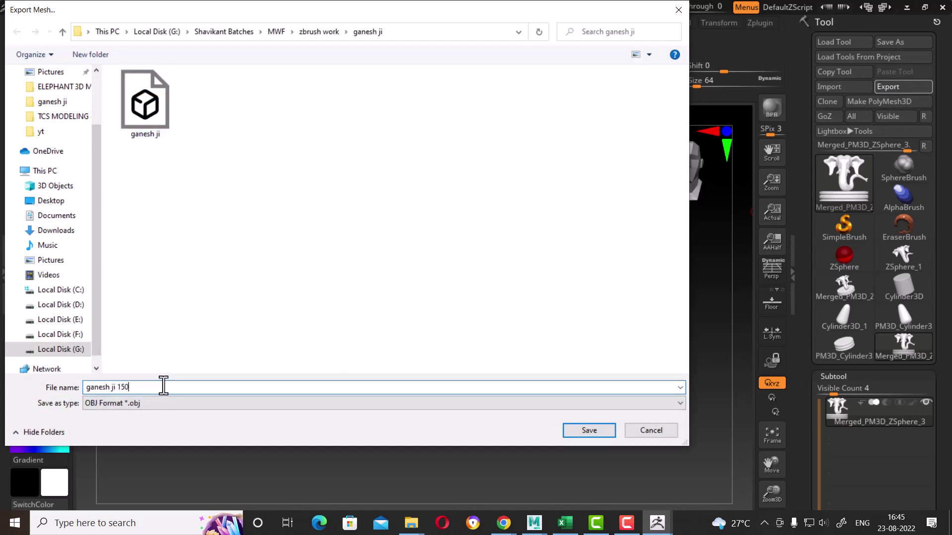
type("k")
key("Return")
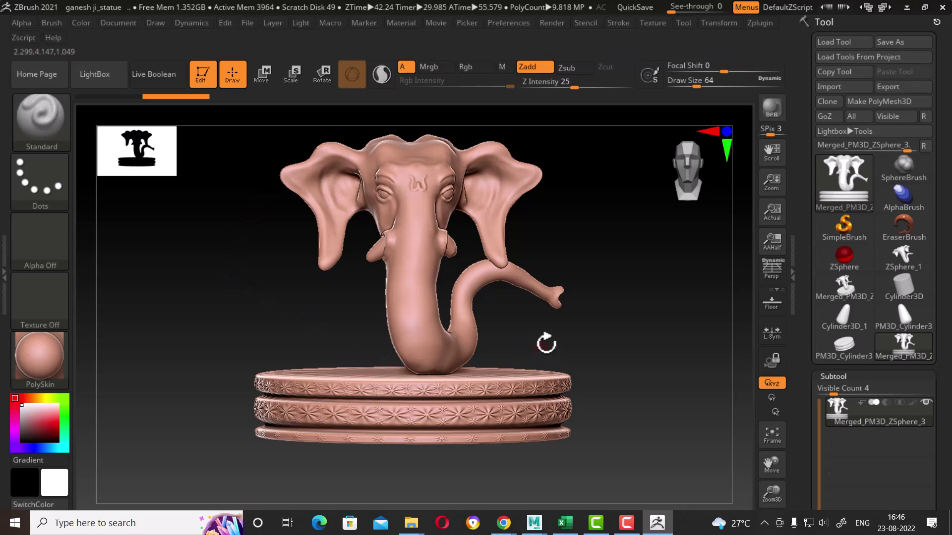
left_click_drag(597, 329, 590, 342)
key("alt+Tab")
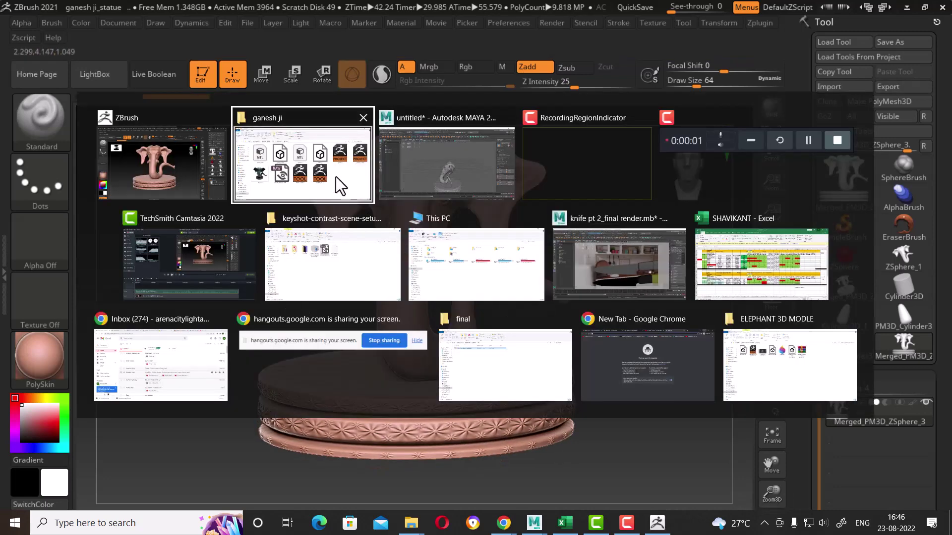
left_click(335, 176)
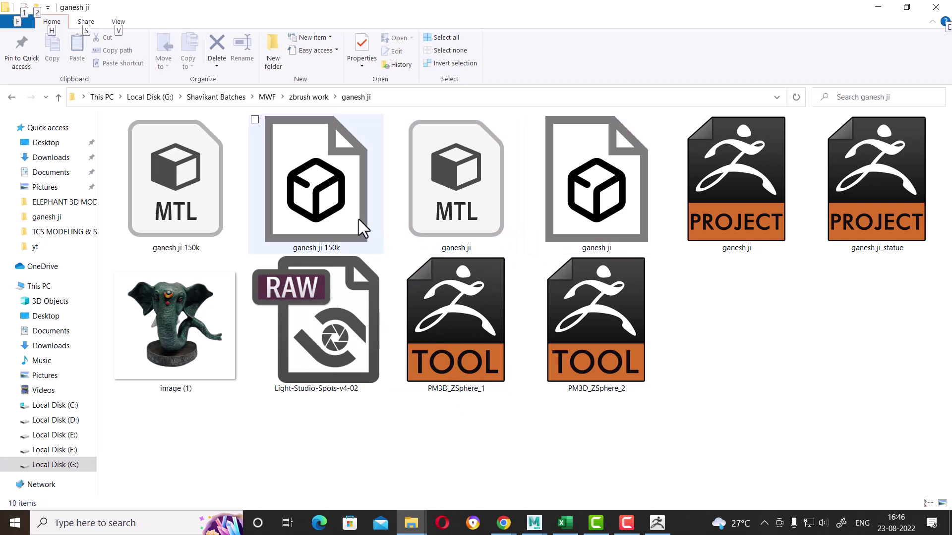
left_click(341, 217)
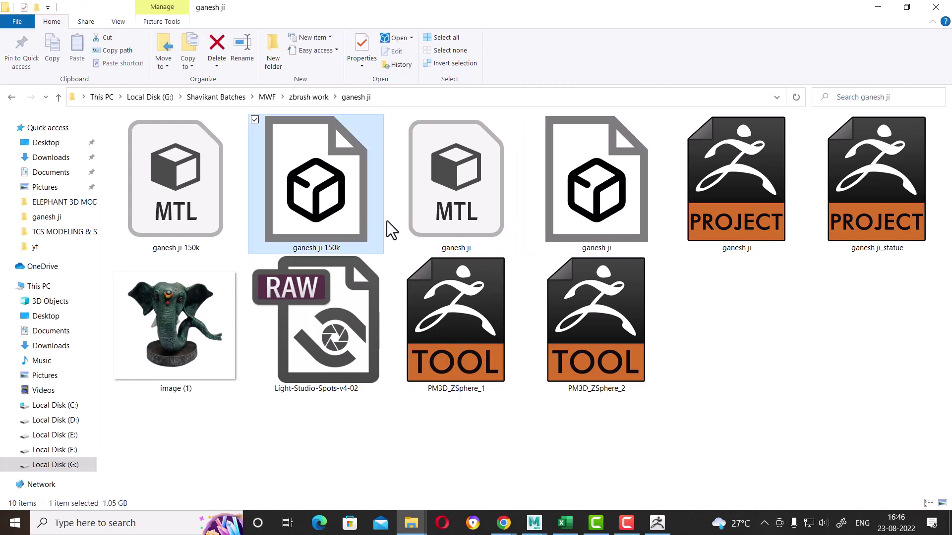
left_click(582, 218)
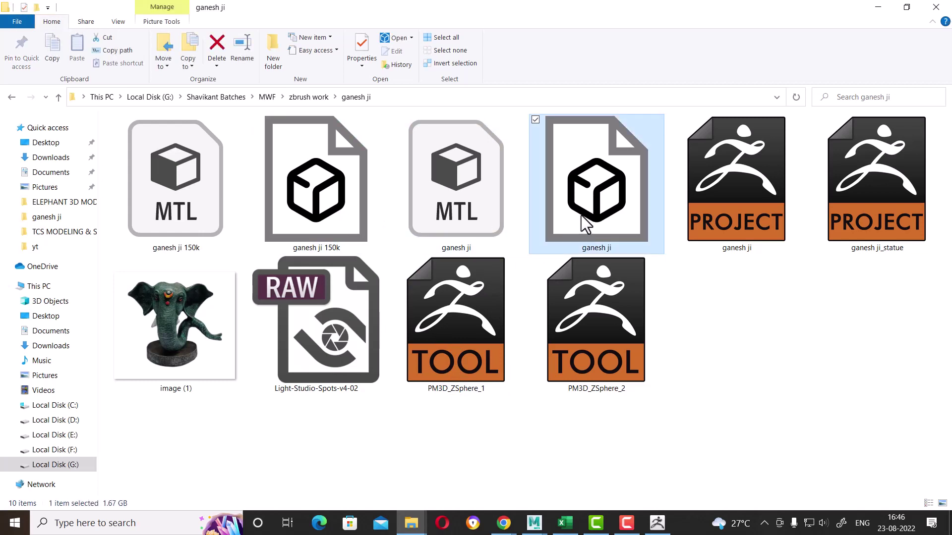
left_click(324, 218)
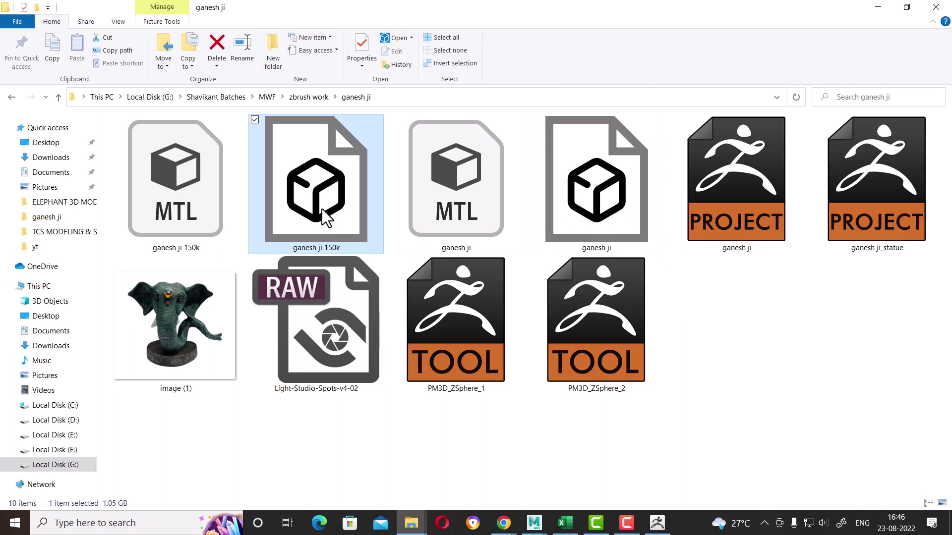
right_click(325, 217)
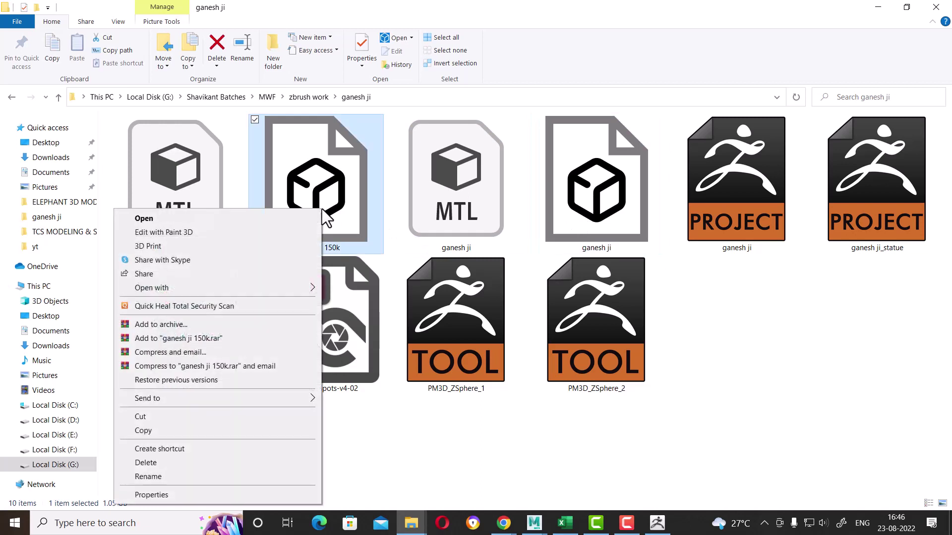
left_click(758, 375)
left_click(657, 523)
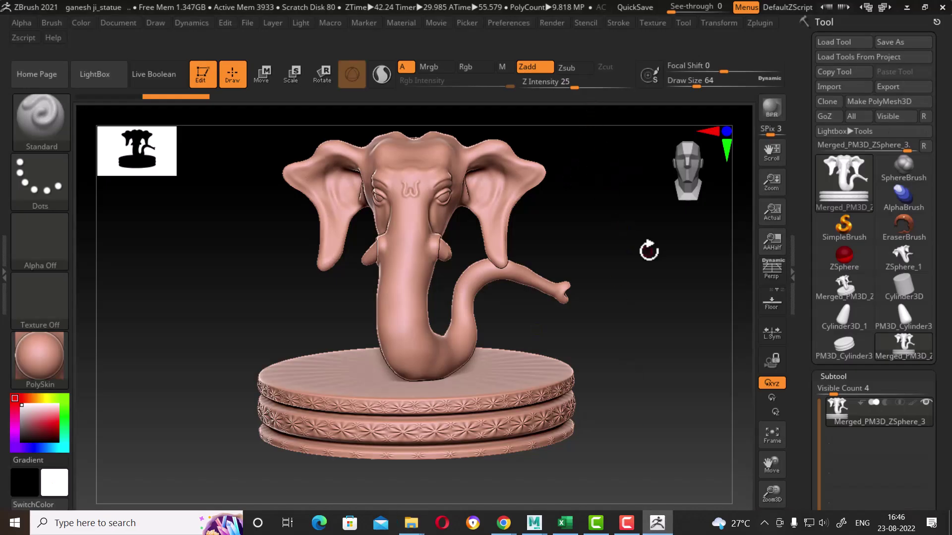
Step: Orbit the statue back to a front view and bring up the window switcher
left_click_drag(649, 251, 656, 234, "shift")
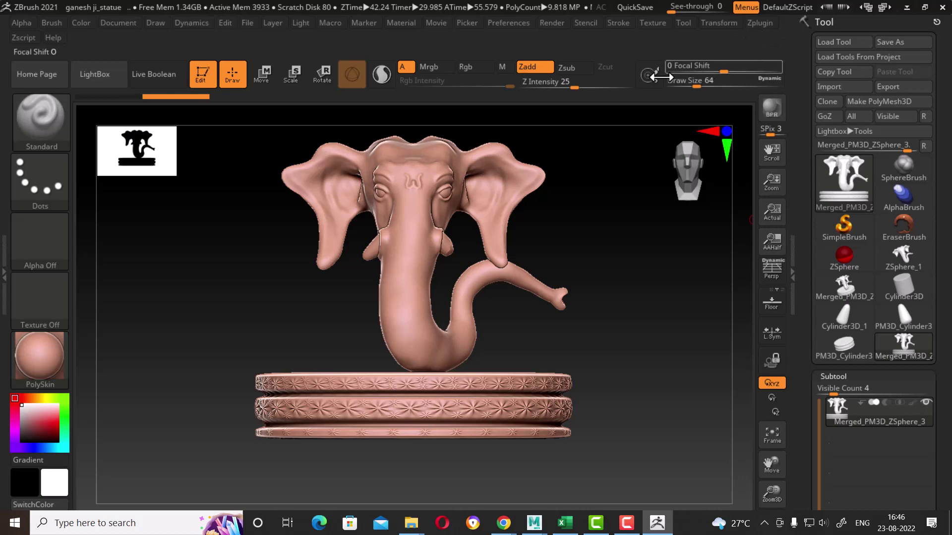
key("alt+Tab")
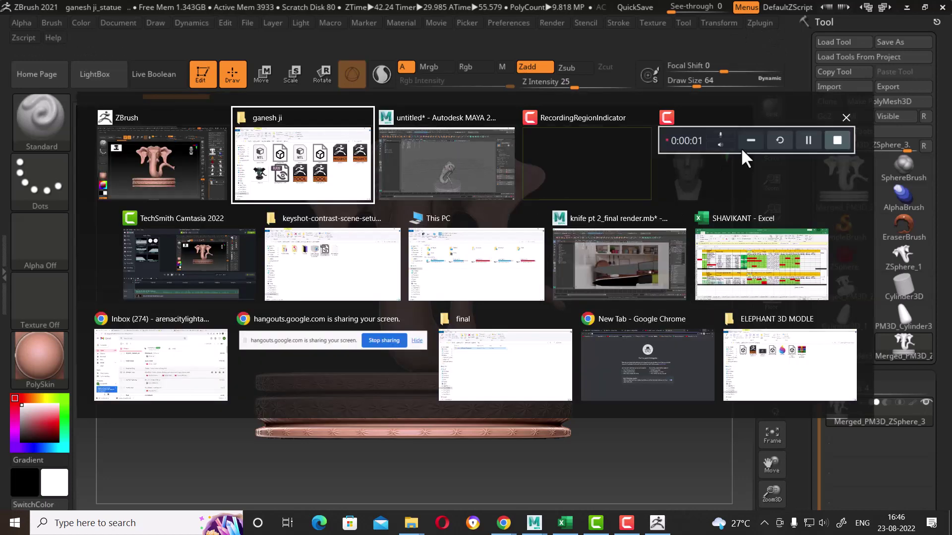